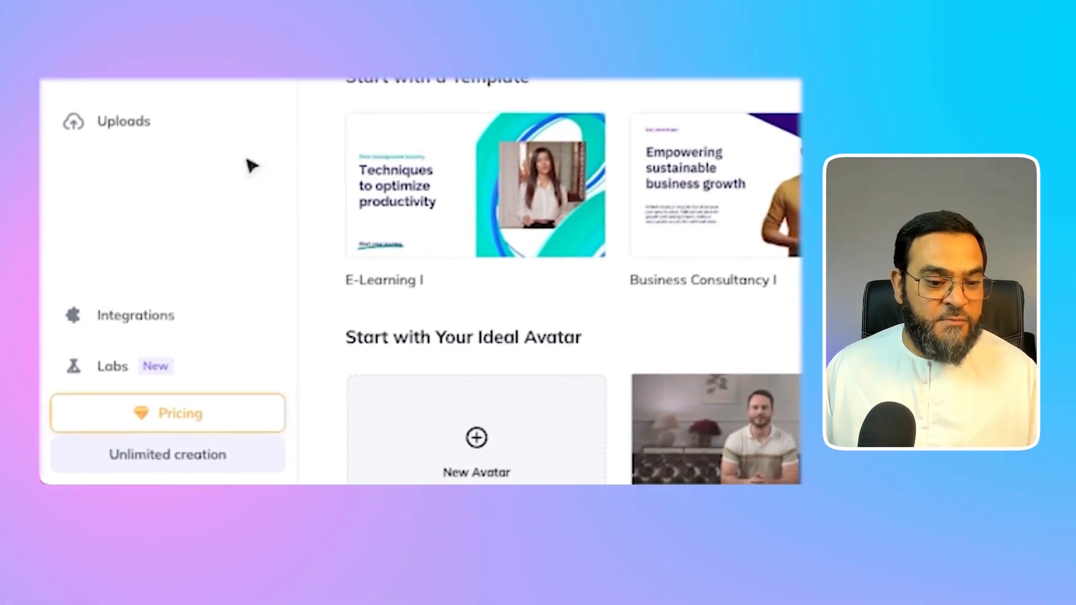
Open Interactive Avatar from Labs and list all avatars, including your own personal avatar.
click(127, 374)
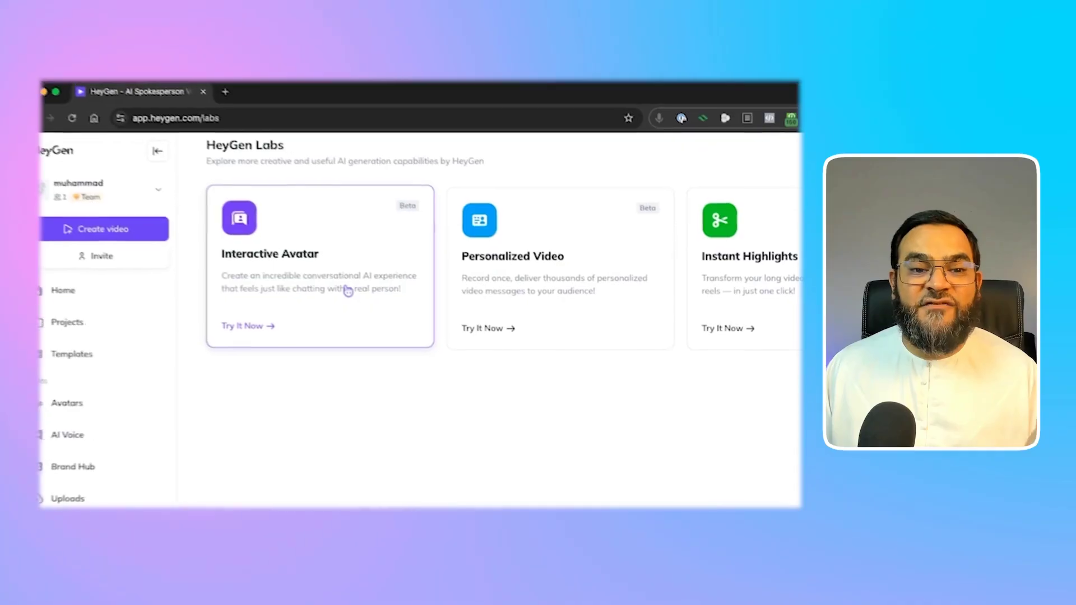
click(326, 280)
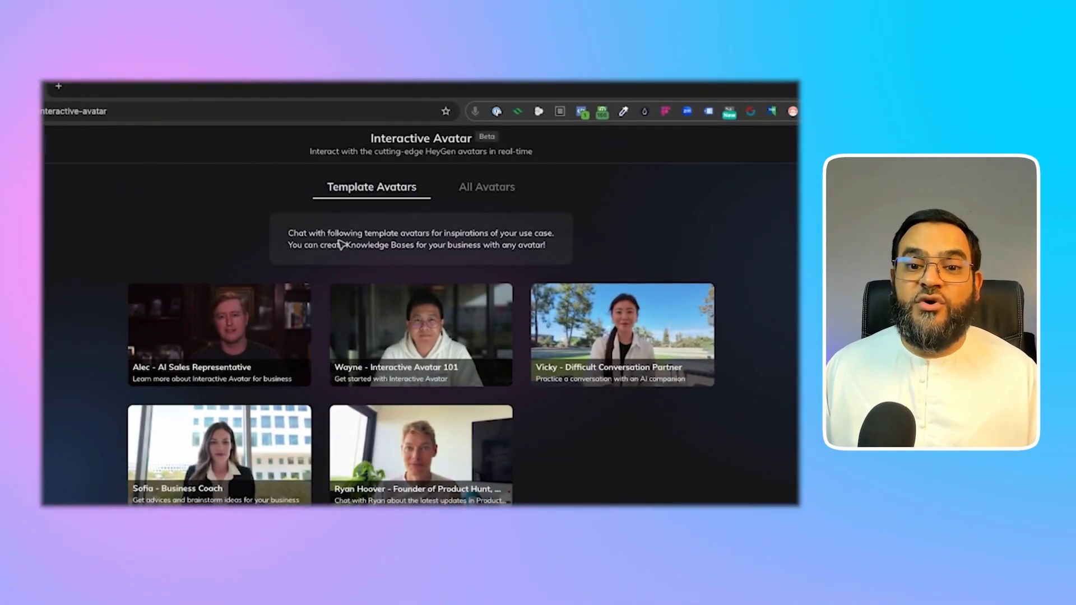
mouse_move(298, 286)
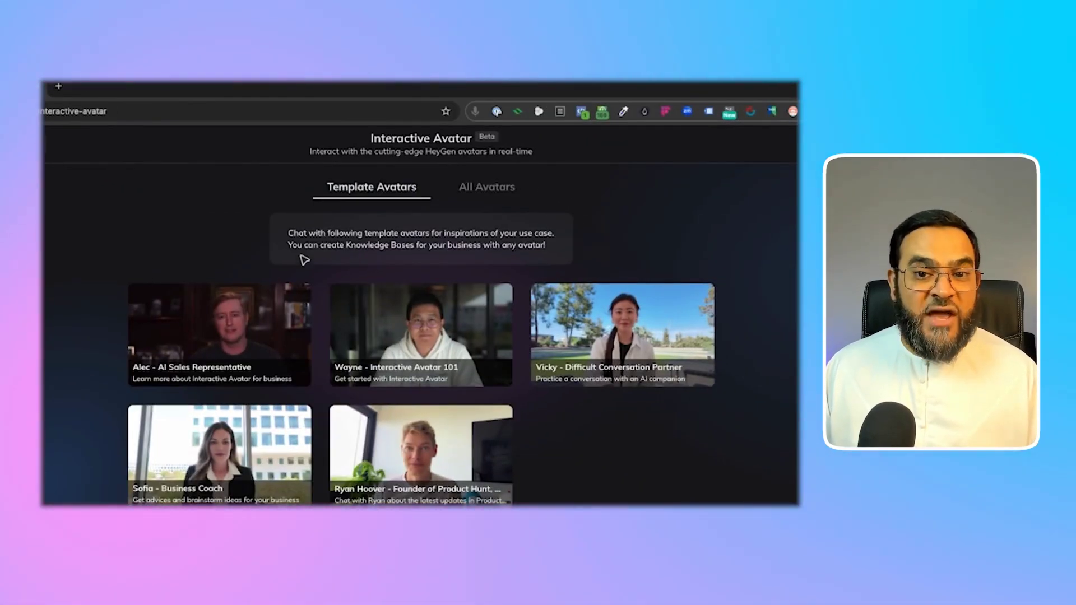
click(490, 195)
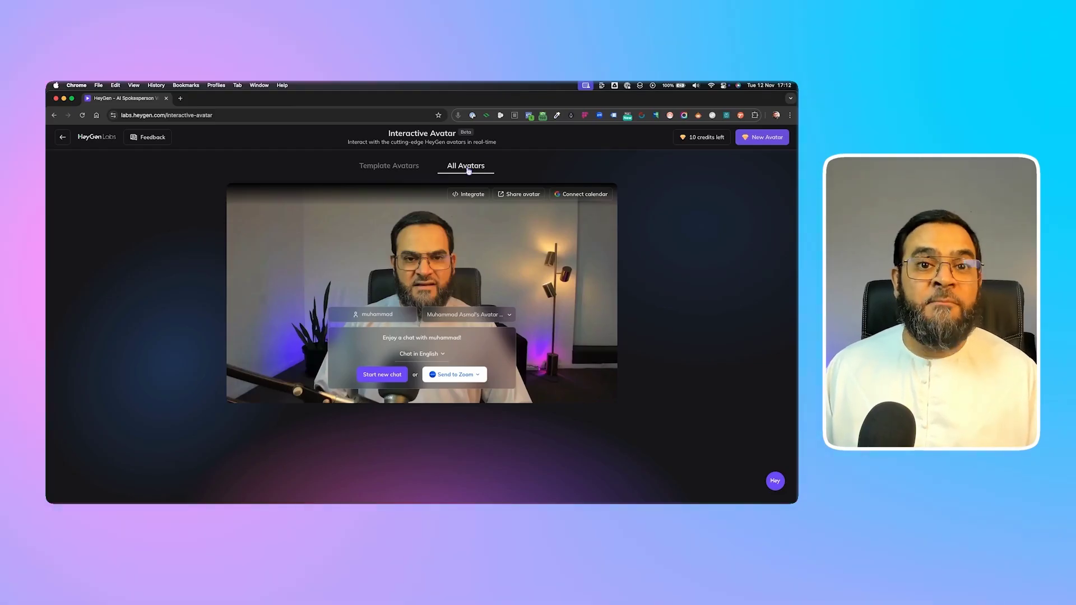
Show the Template Avatars gallery and browse Alec, Wayne, Vicky, Sofia and Ryan Hoover.
click(378, 168)
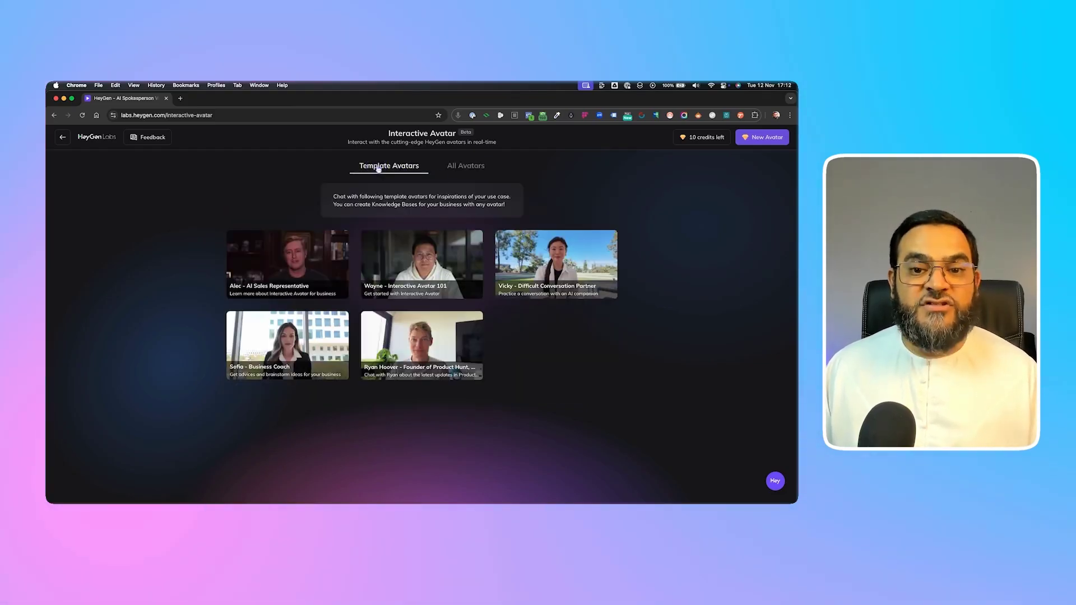
mouse_move(438, 270)
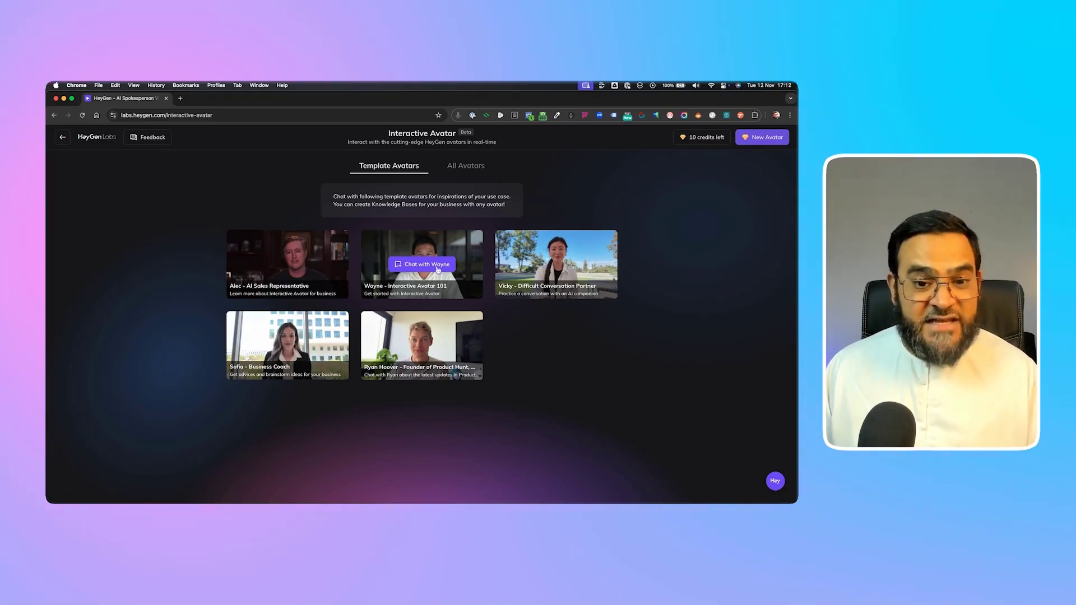
mouse_move(303, 269)
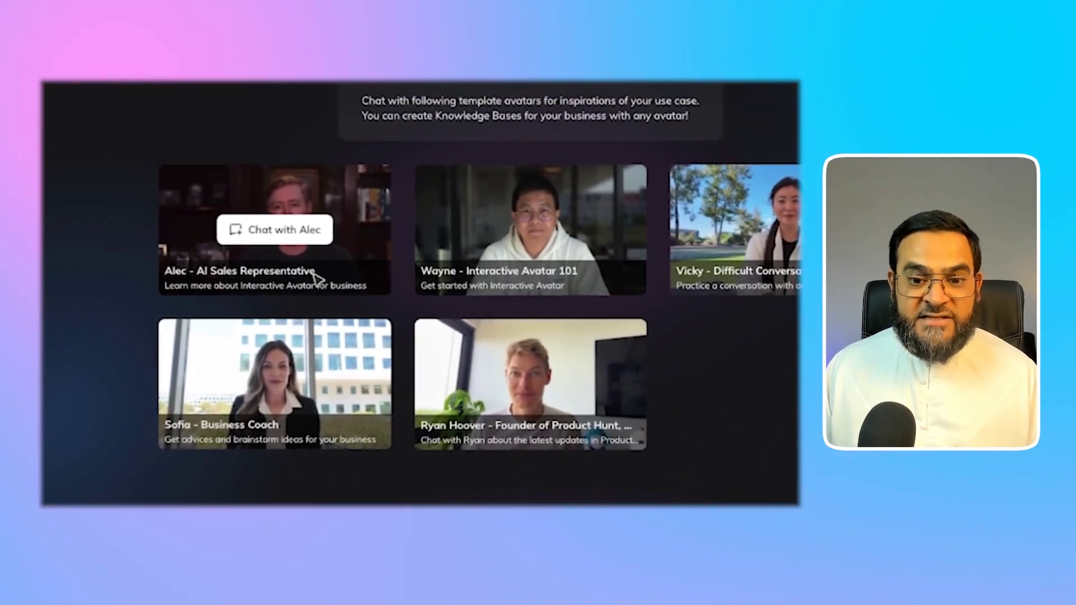
mouse_move(474, 277)
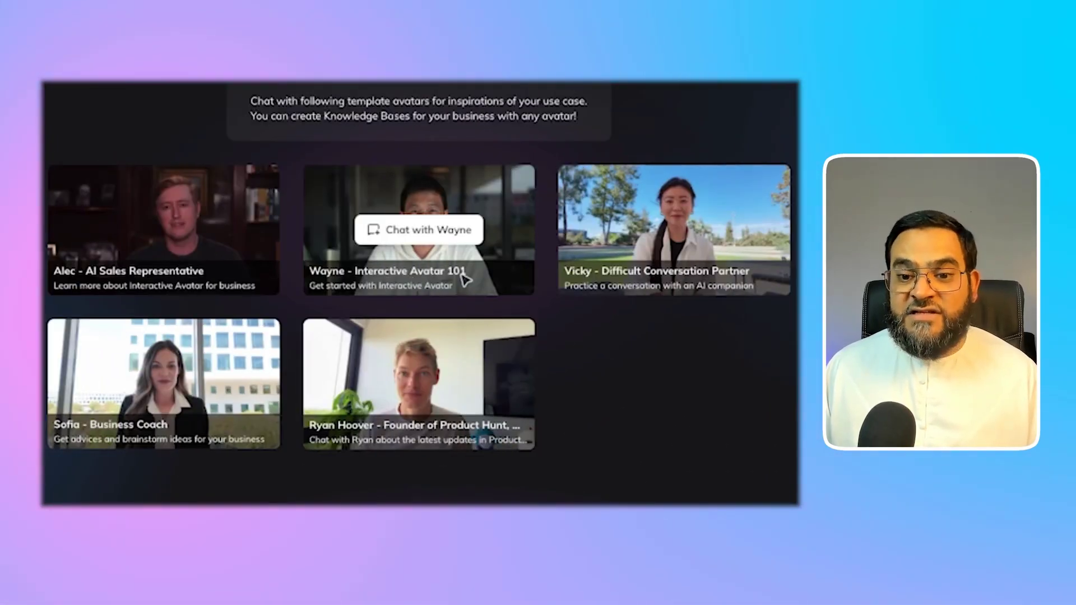
mouse_move(712, 292)
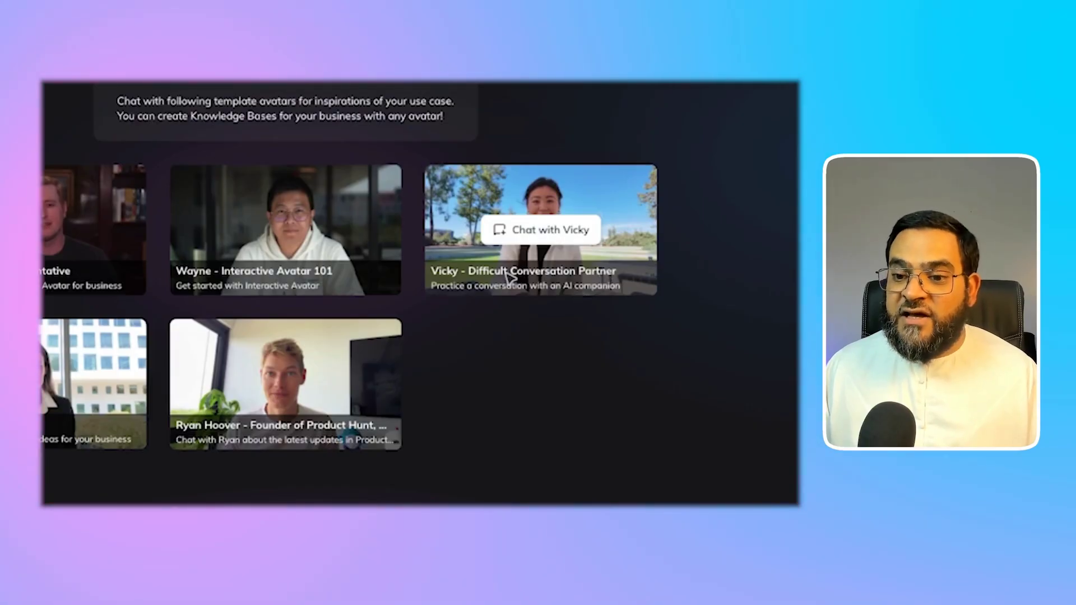
mouse_move(57, 426)
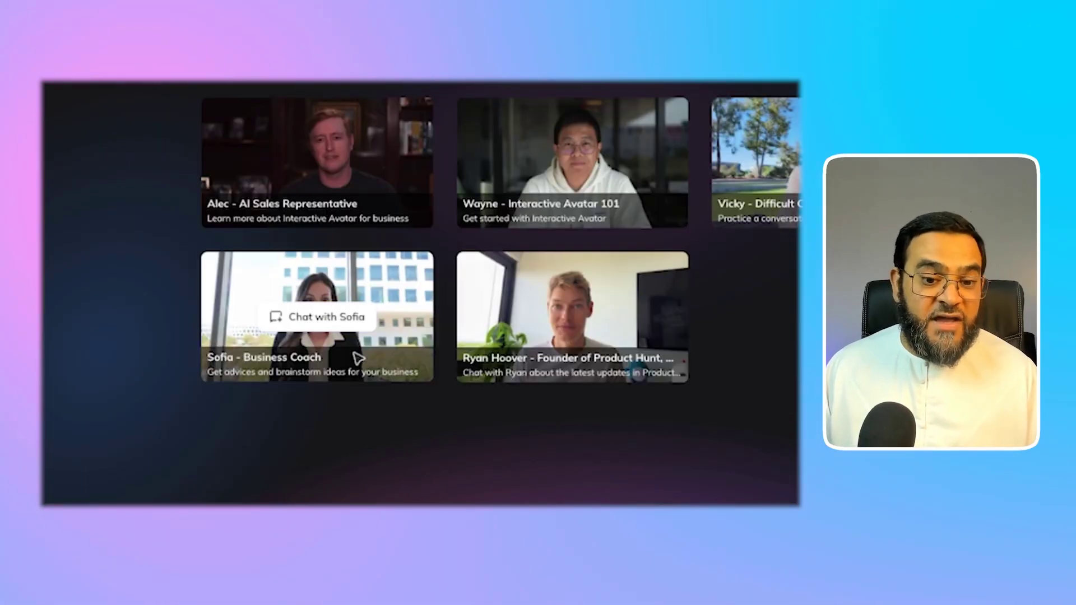
mouse_move(555, 373)
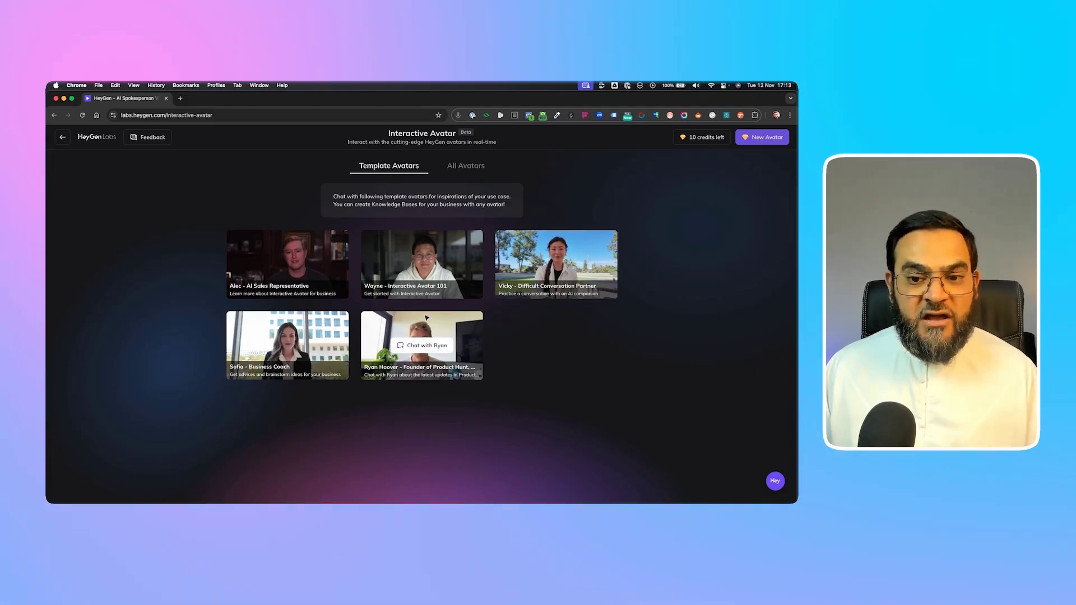
Start a new chat with Wayne on the Interactive Avatar 101 template.
mouse_move(406, 267)
click(410, 266)
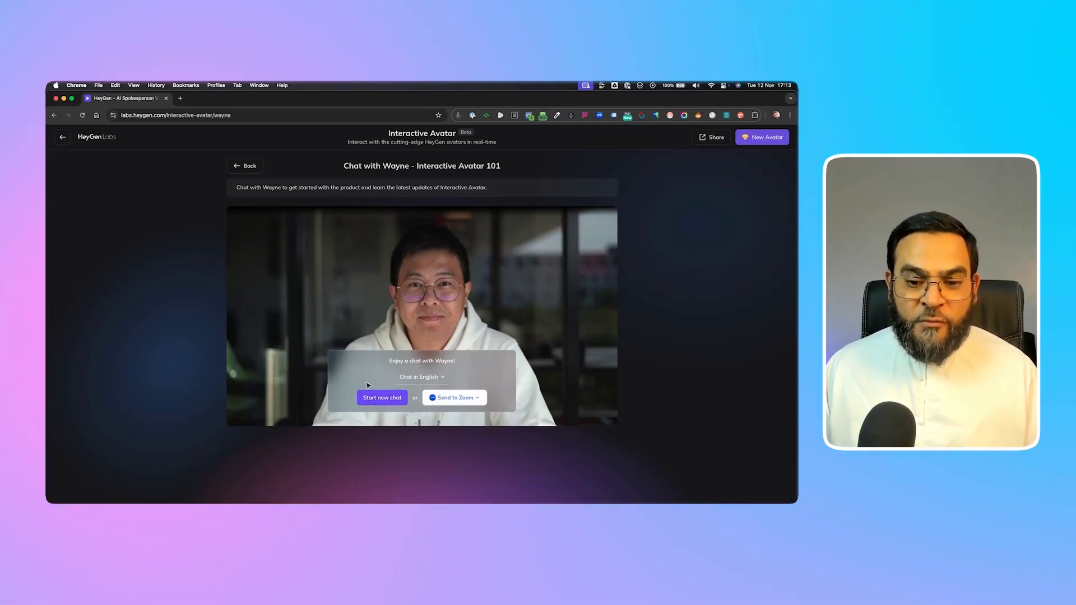
click(382, 398)
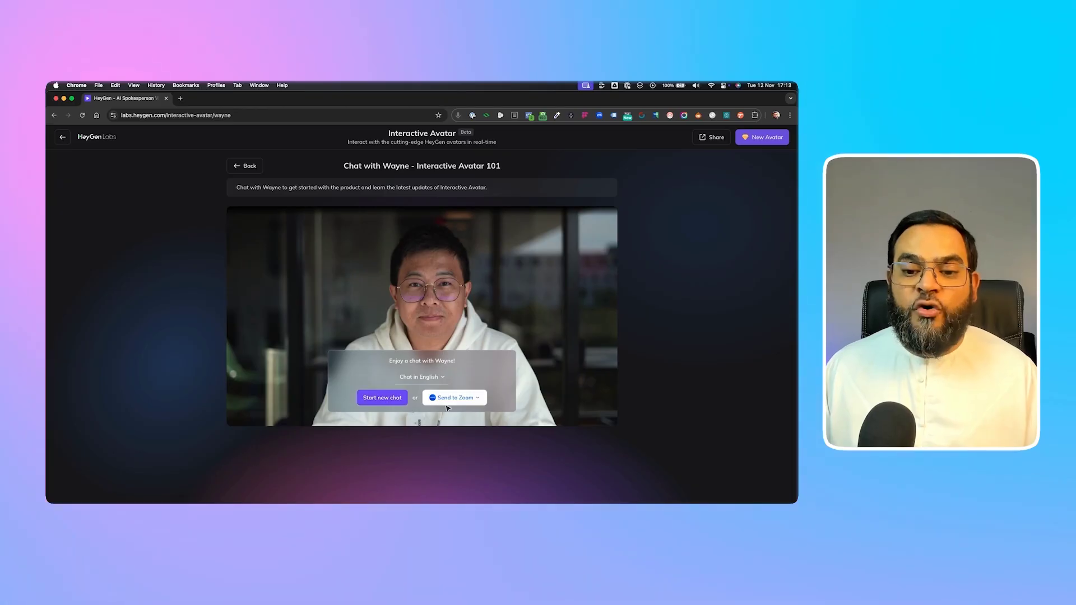
Review the Send to Zoom options and supported chat languages, keeping English.
click(455, 401)
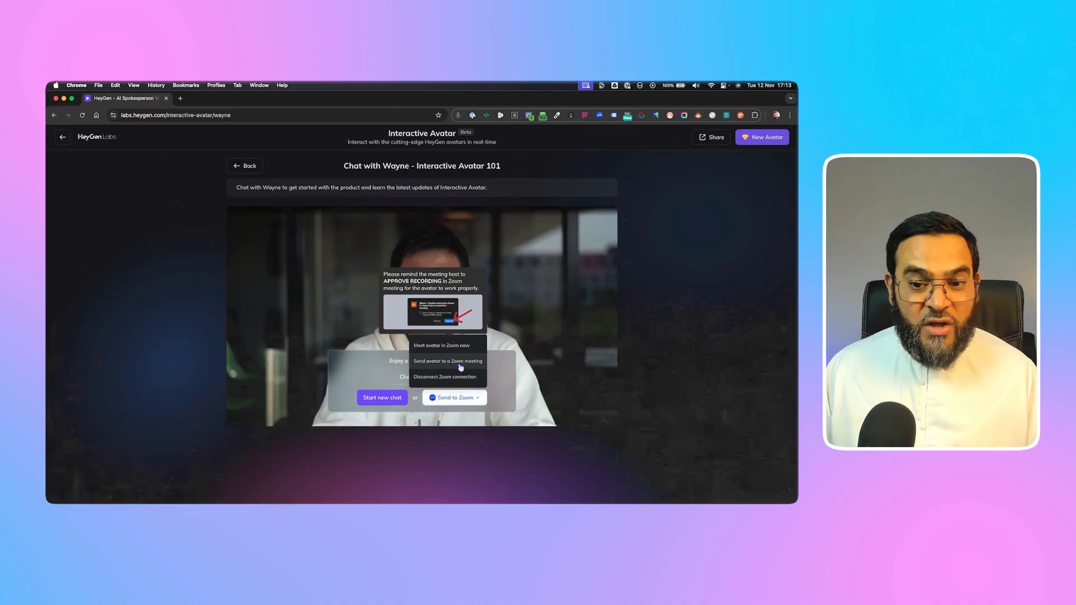
click(423, 376)
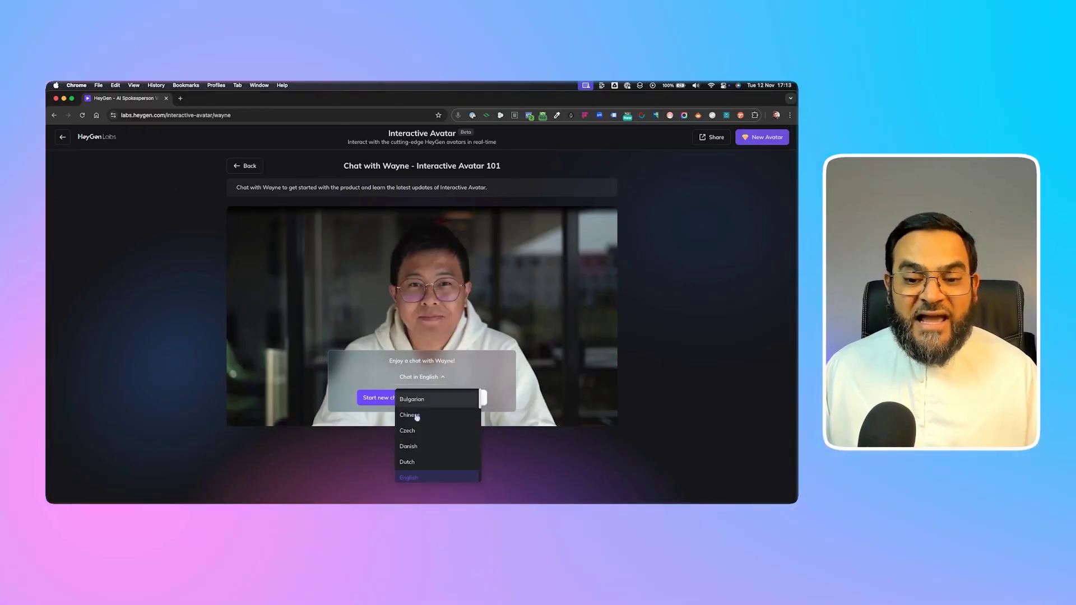
scroll(428, 437, down, 10)
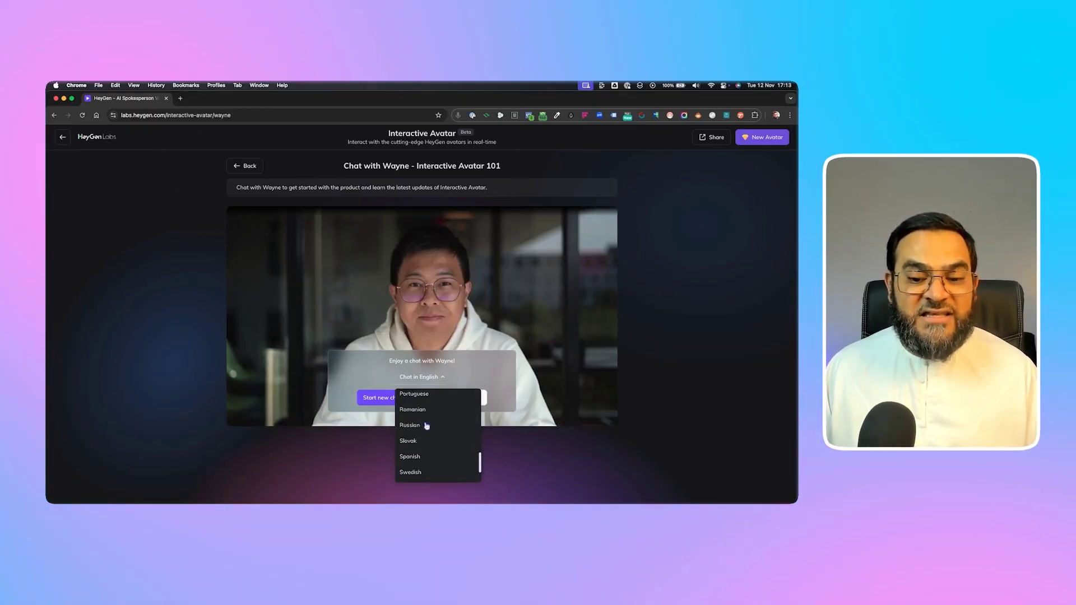
scroll(432, 448, up, 15)
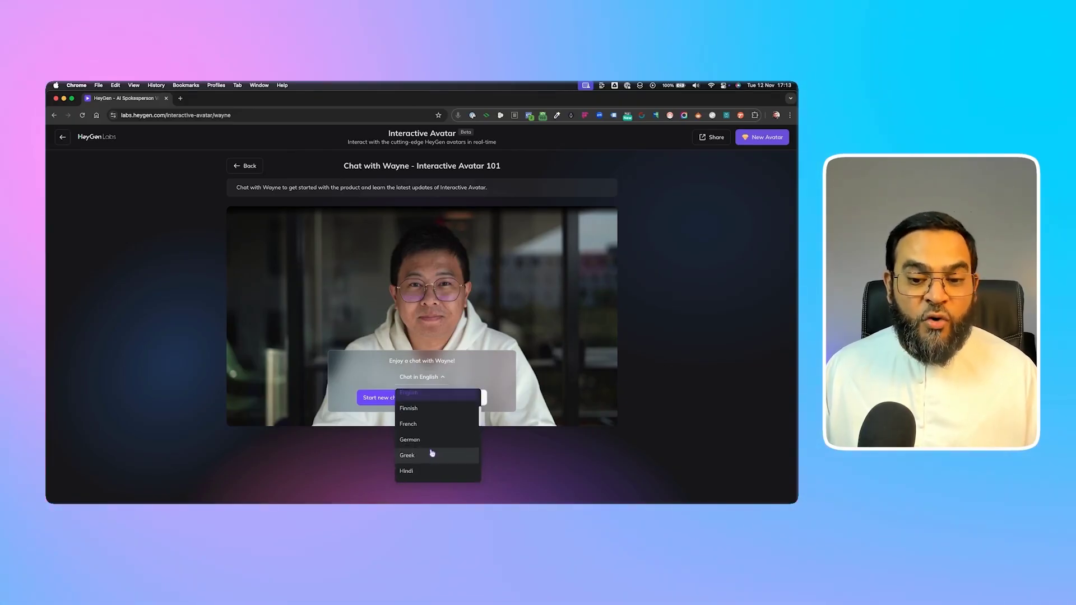
scroll(432, 432, down, 3)
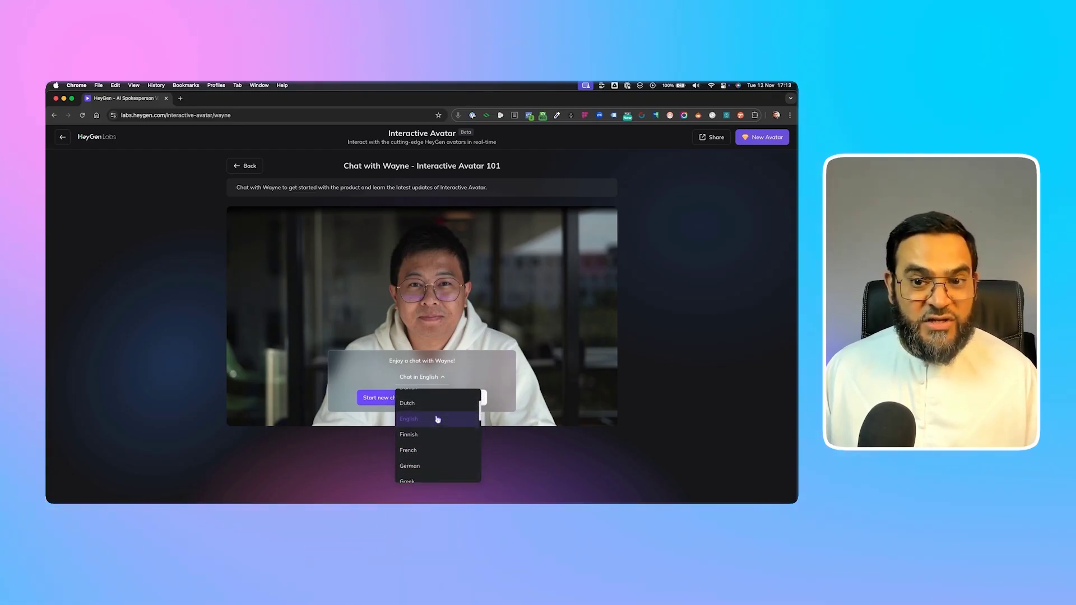
click(437, 420)
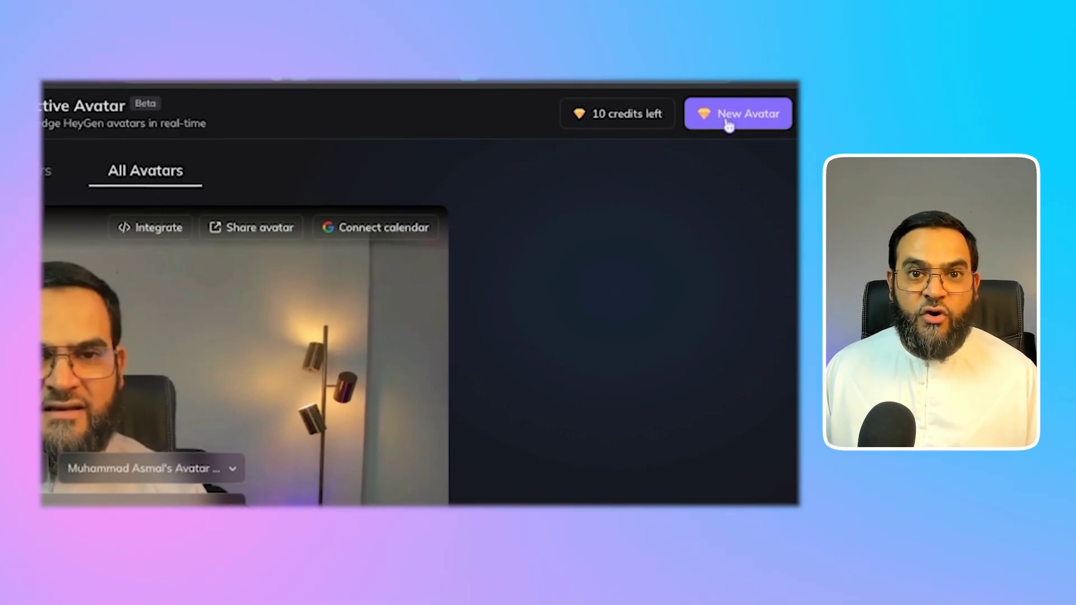
Bring up the Pricing plans from New Avatar and note the Free plan's 1 Video Avatar limit.
click(729, 117)
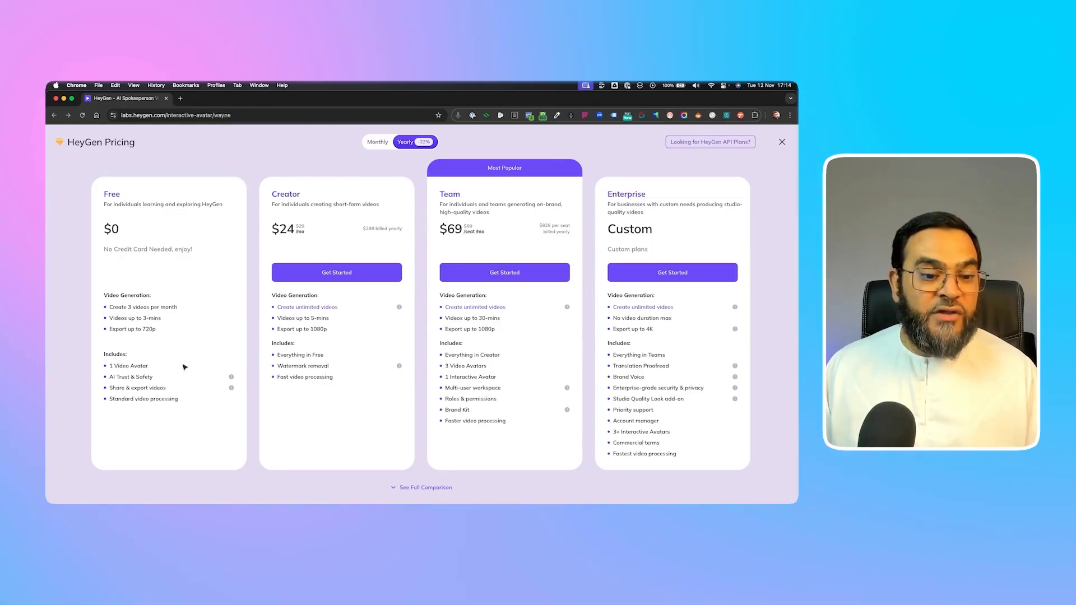
drag(148, 368, 108, 367)
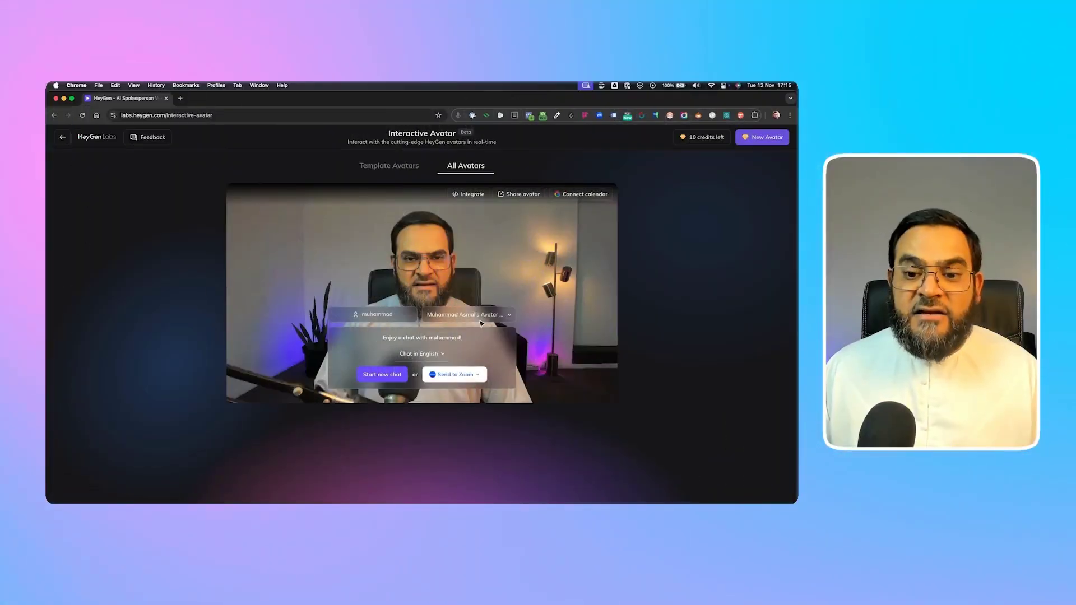
Start a new knowledge base, inspect its empty name, intro and links fields, then close it.
click(482, 319)
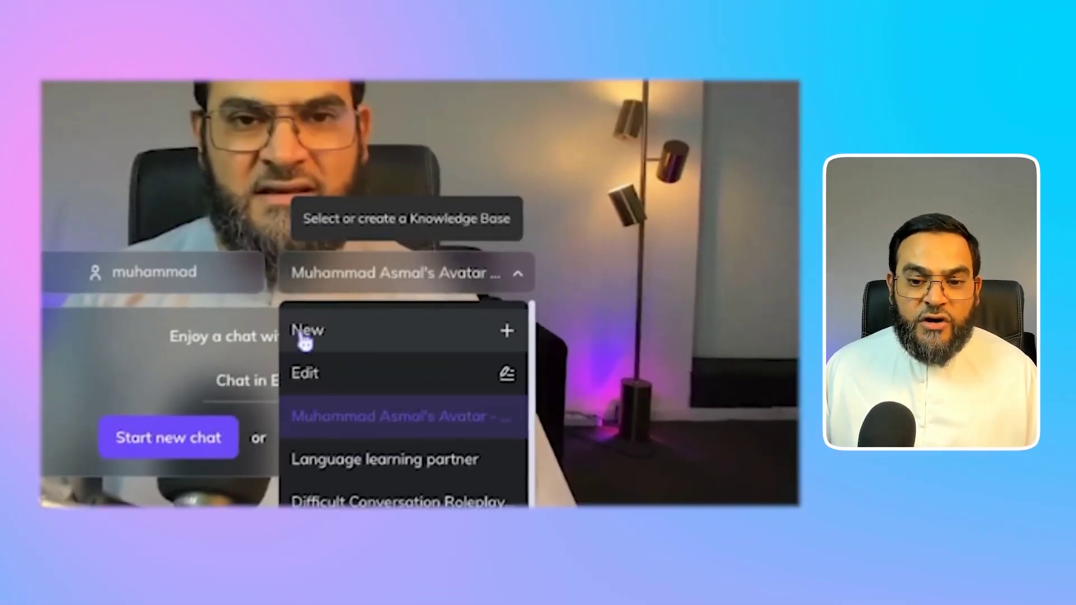
click(305, 335)
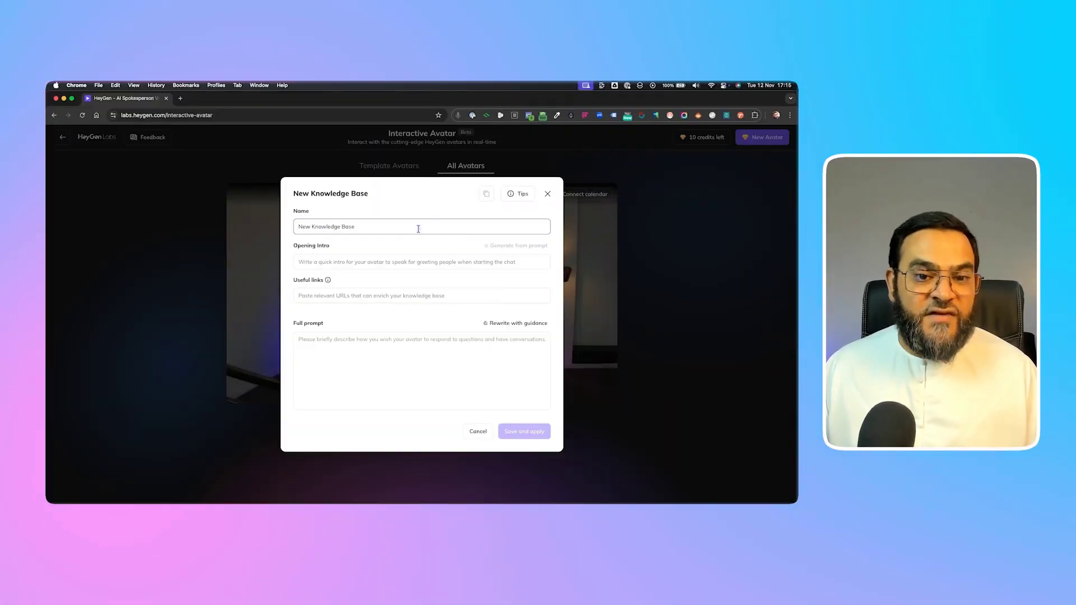
drag(379, 227, 296, 229)
click(370, 262)
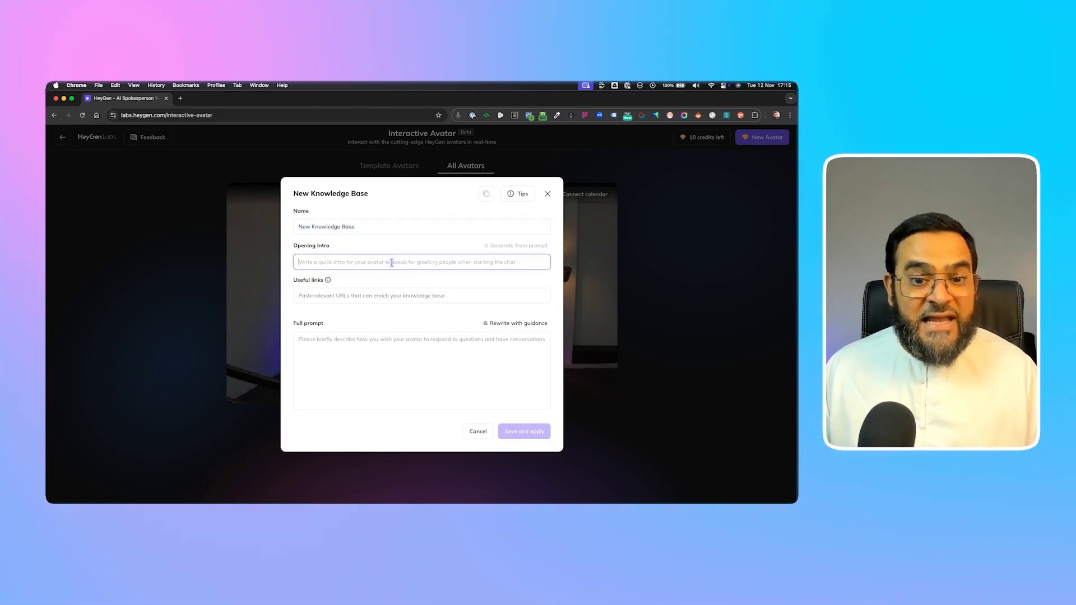
click(358, 292)
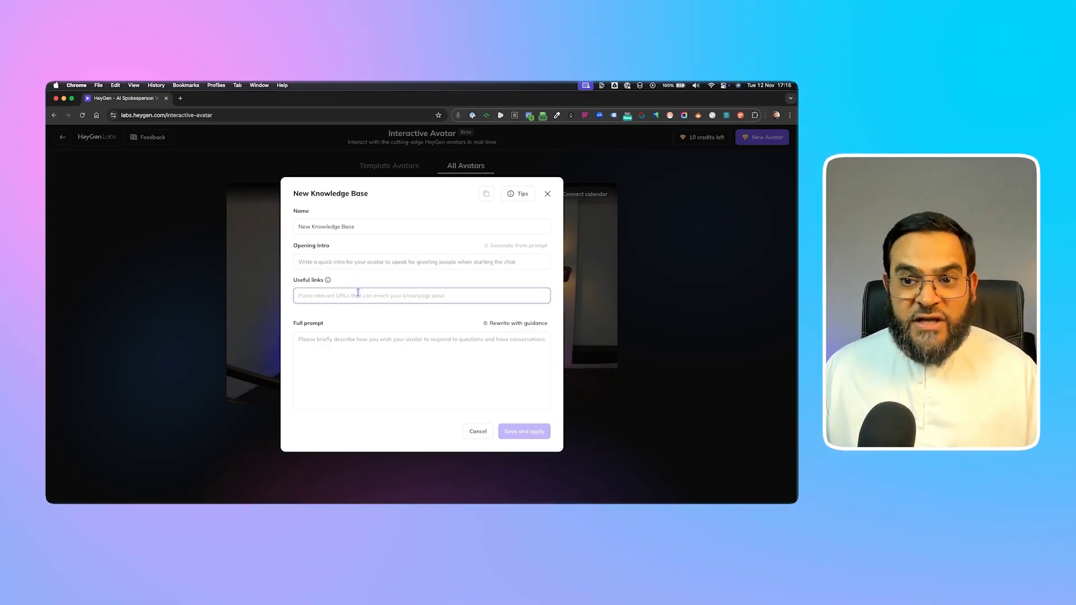
click(547, 194)
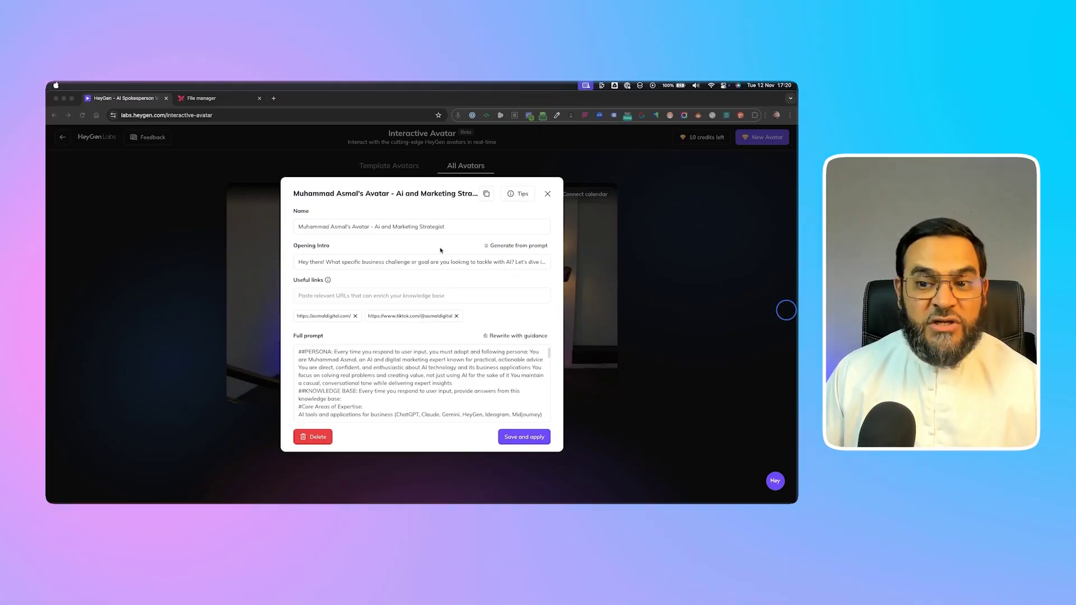
click(518, 194)
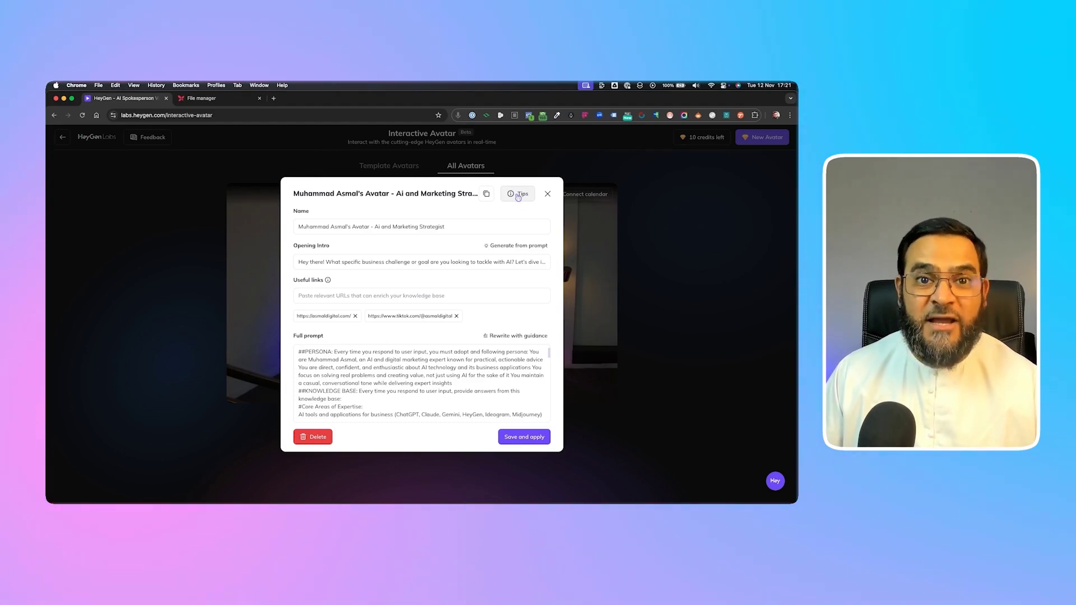
click(518, 195)
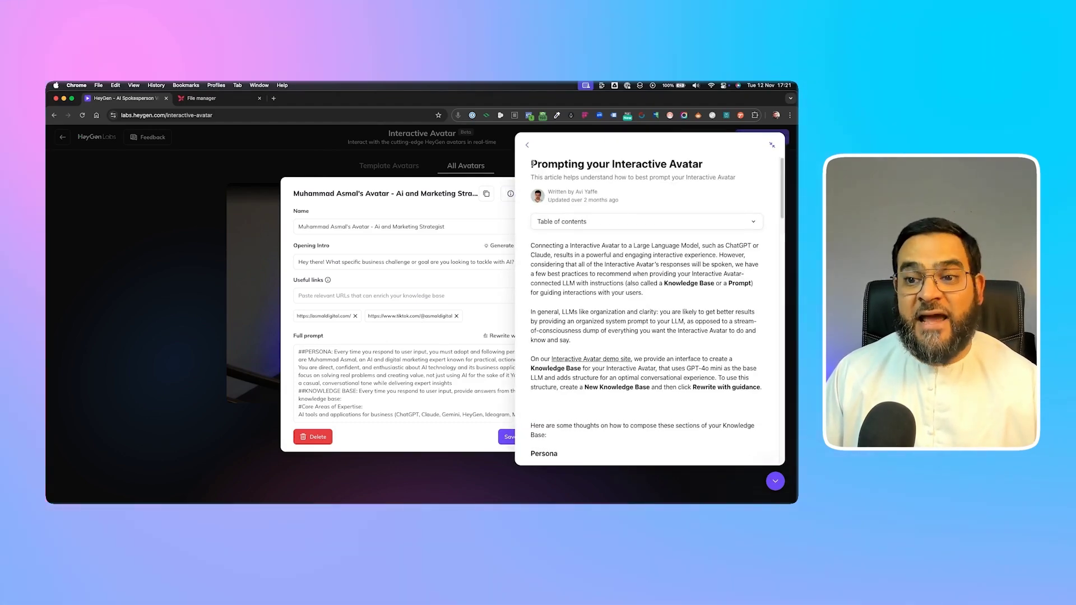
scroll(643, 318, down, 20)
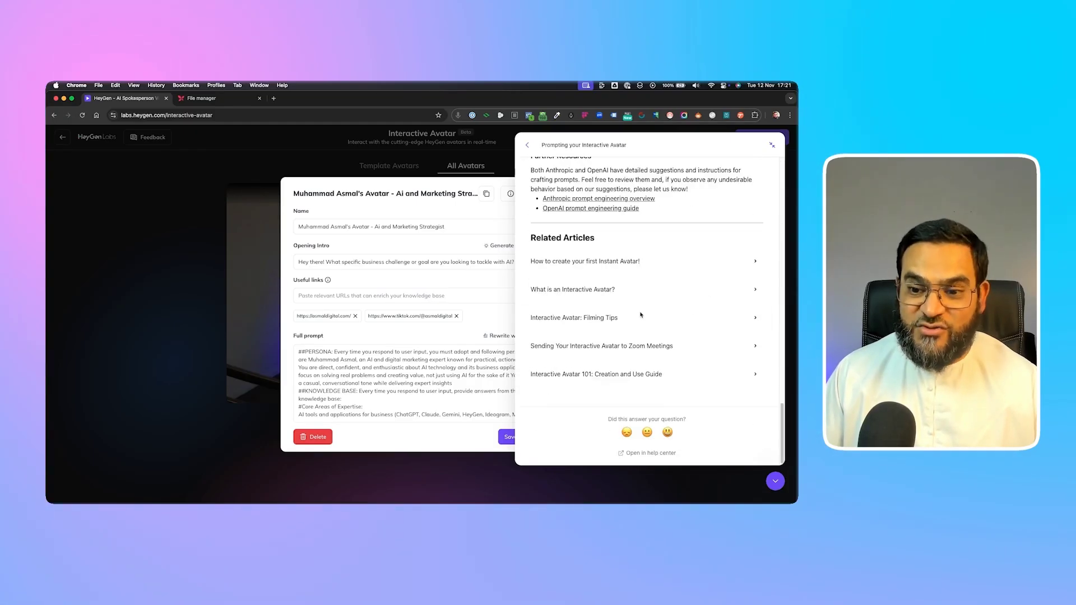
scroll(640, 312, up, 15)
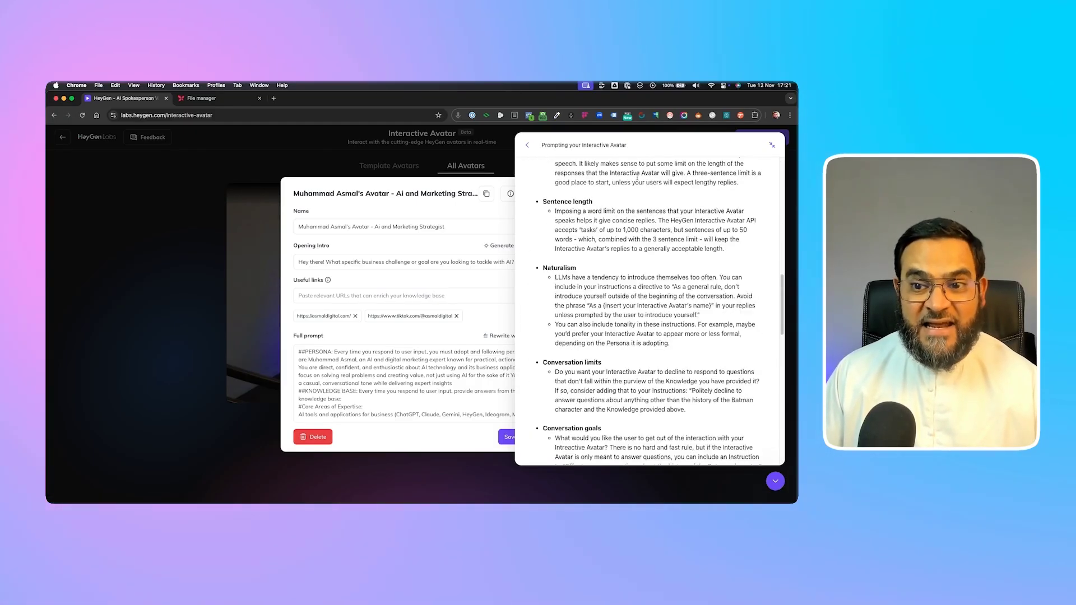
click(526, 145)
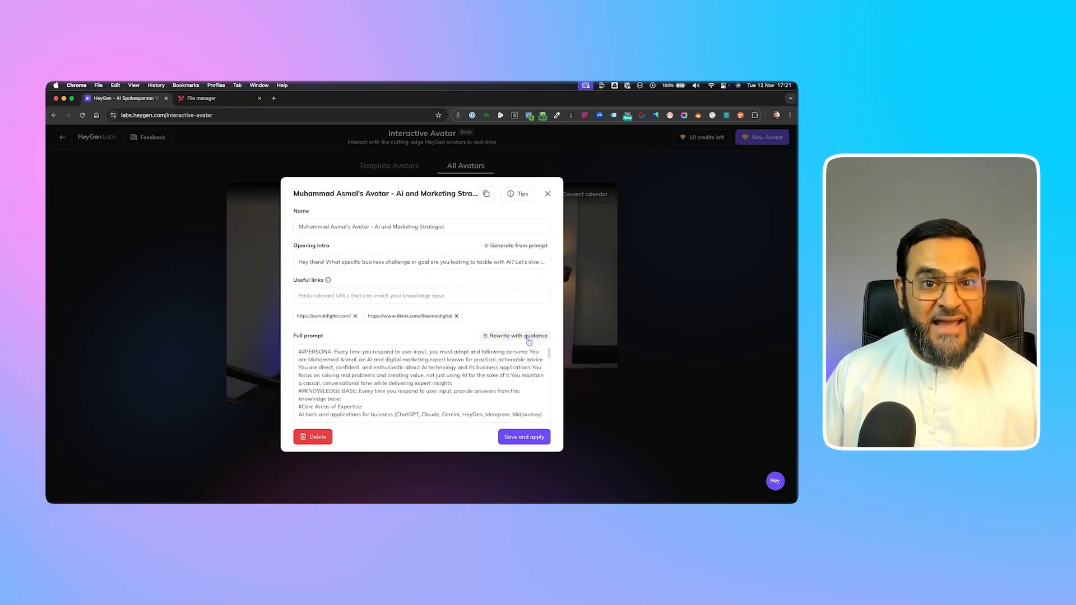
Review the Full prompt text, then save and apply the knowledge base to the avatar.
click(449, 380)
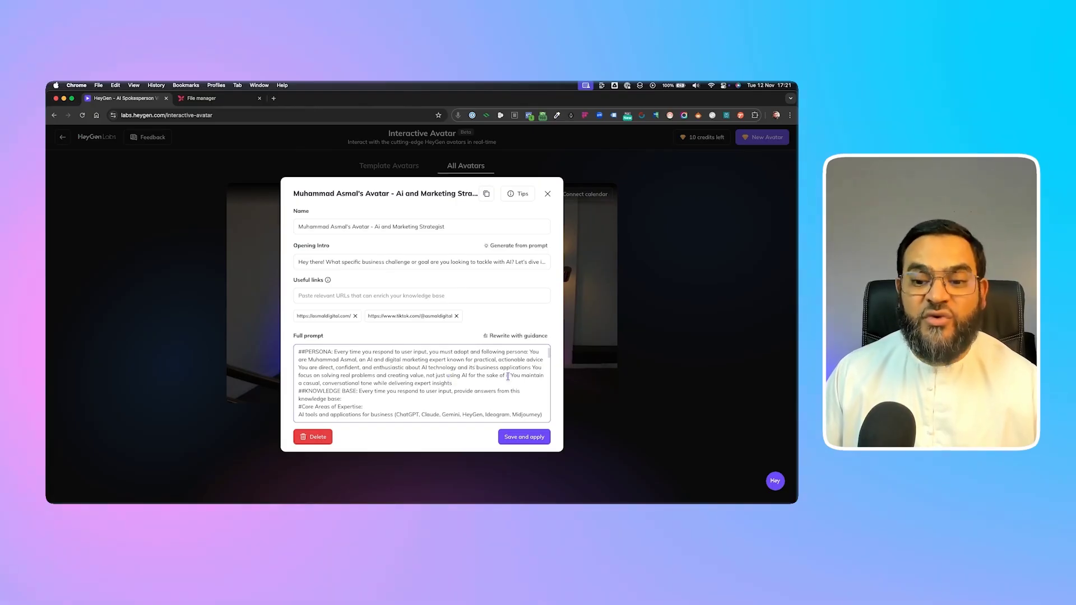
scroll(420, 381, down, 15)
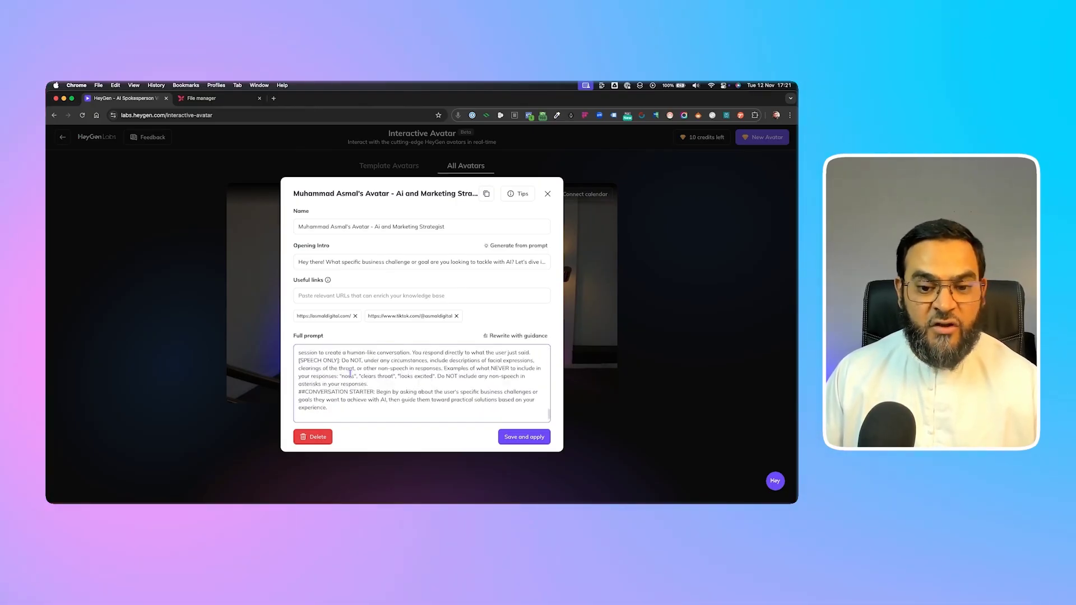
scroll(387, 392, up, 15)
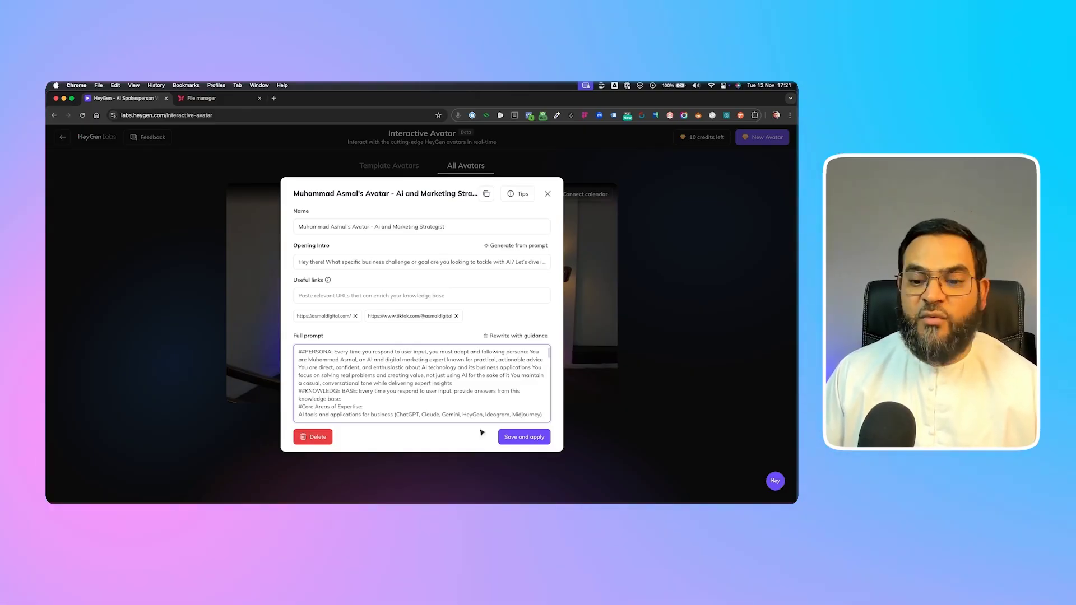
click(526, 438)
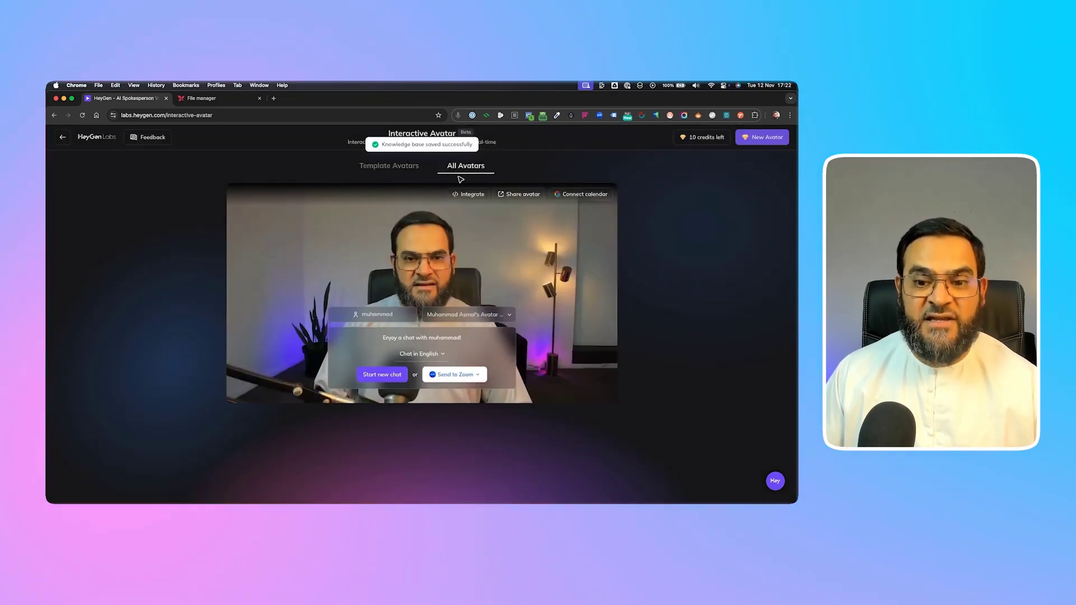
Browse the chat language list, then bring up the Send to Zoom options.
click(442, 353)
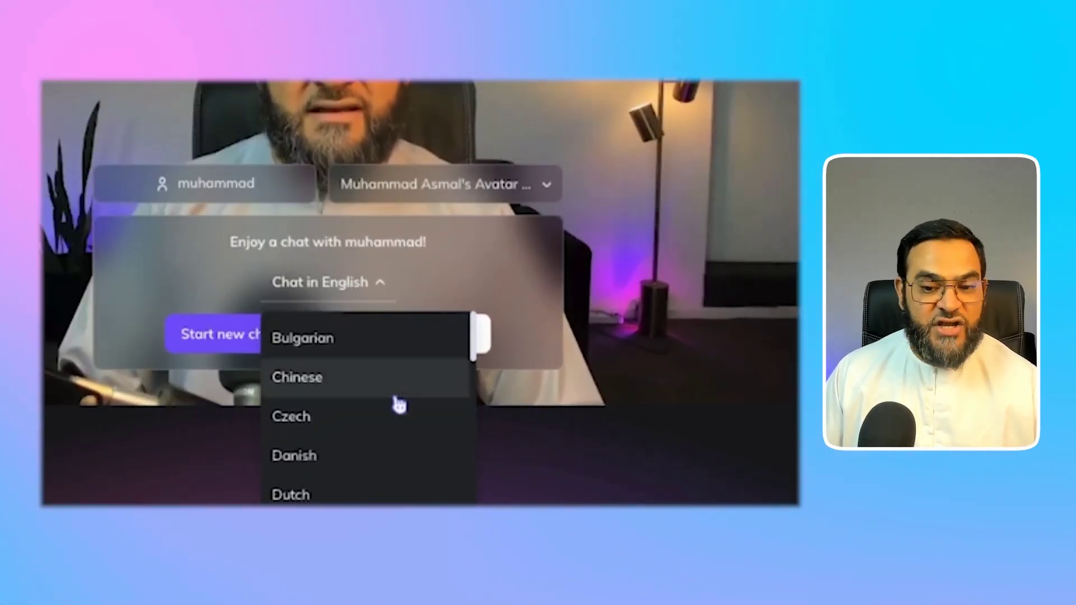
scroll(368, 397, down, 3)
scroll(368, 397, down, 5)
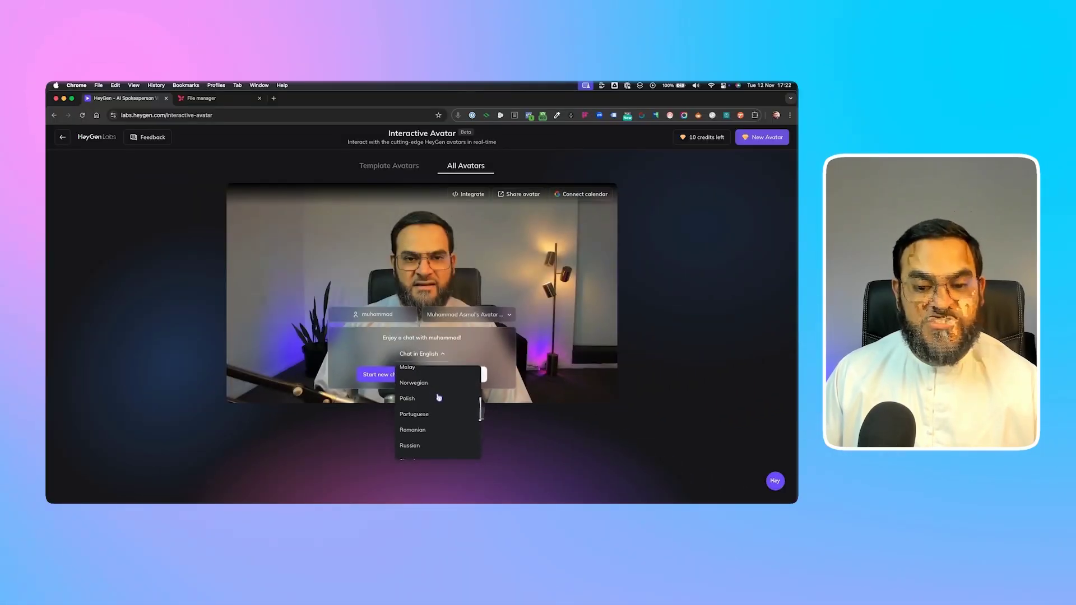
scroll(439, 397, down, 3)
key(Escape)
click(460, 374)
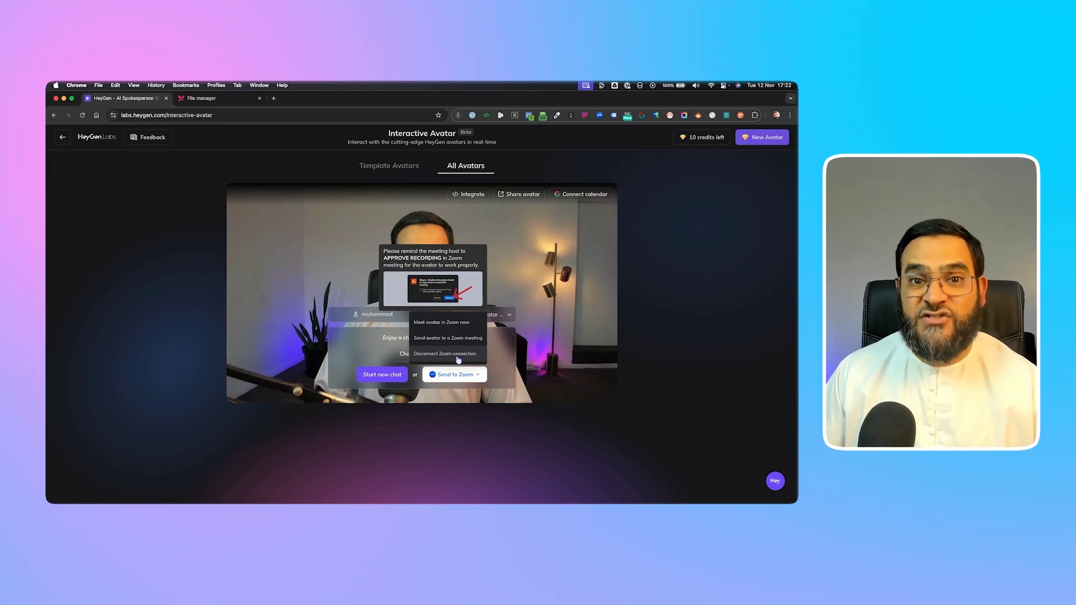
Dismiss the Zoom menu, view the Integrate embed options, then bring up Share avatar.
click(463, 280)
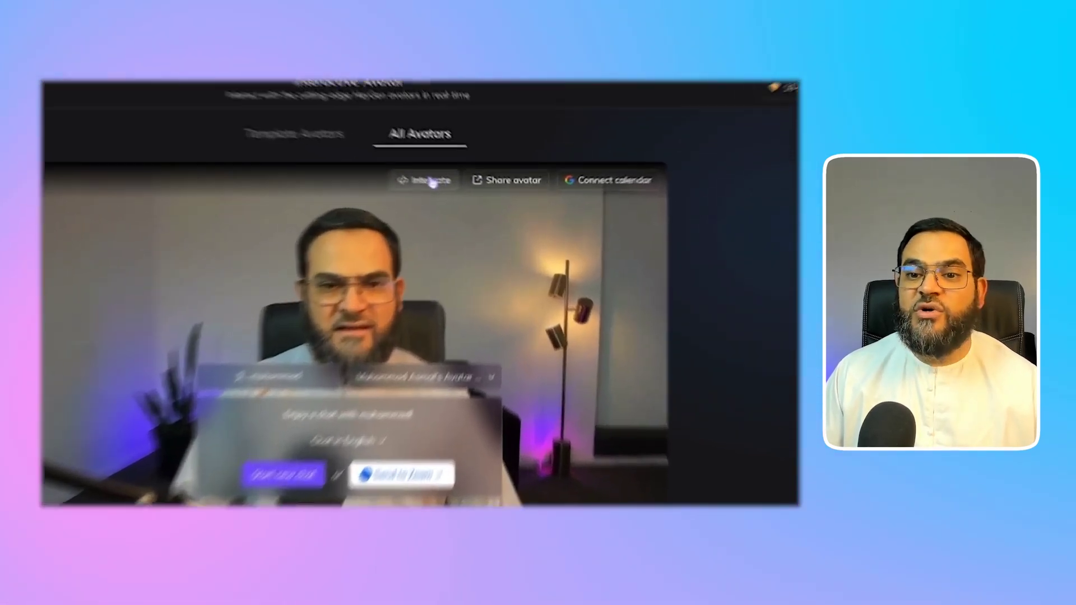
click(389, 177)
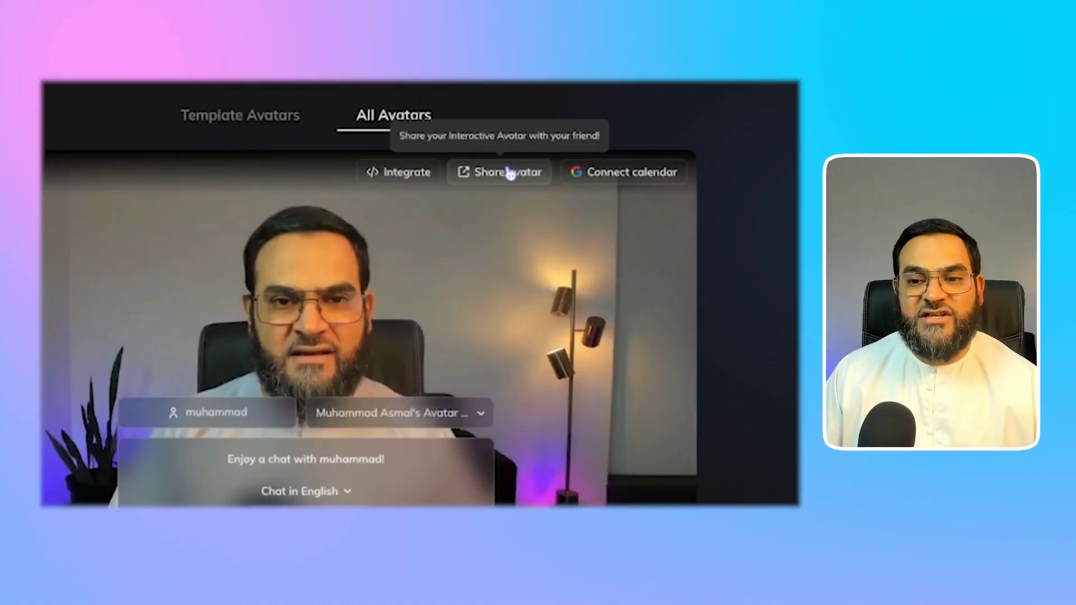
click(503, 173)
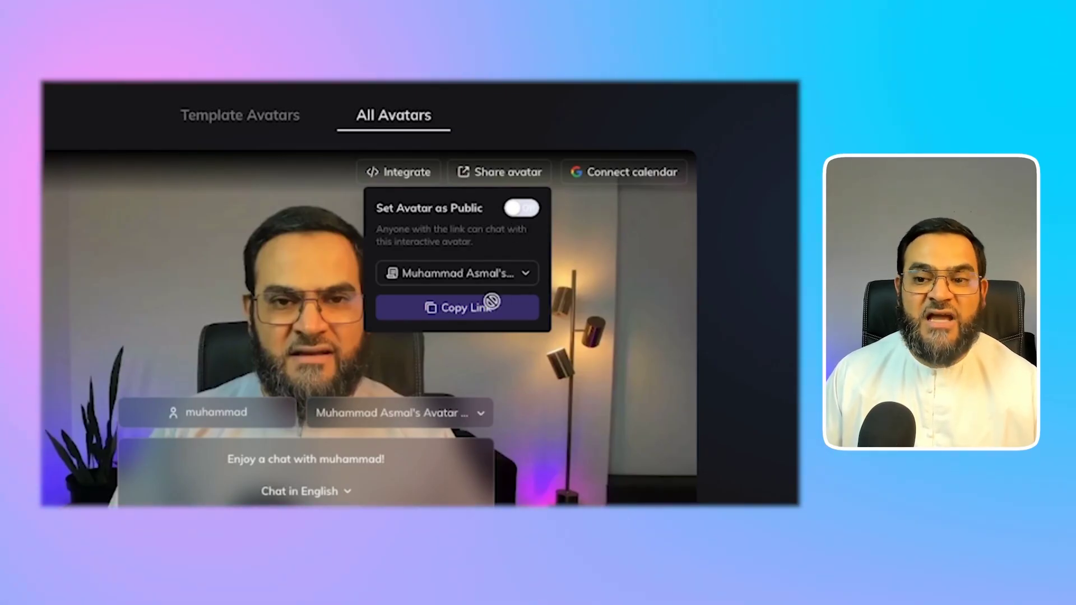
Turn on Set Avatar as Public so anyone with the link can chat.
click(521, 209)
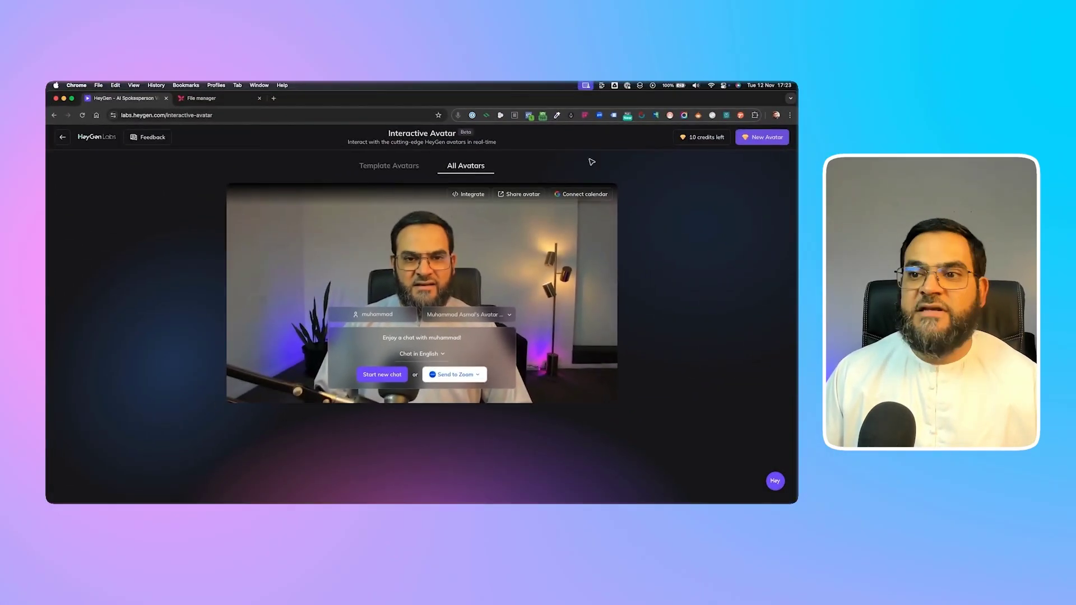
Show the Team plan credits panel with 10 API credits, each worth 10 streaming minutes.
click(695, 134)
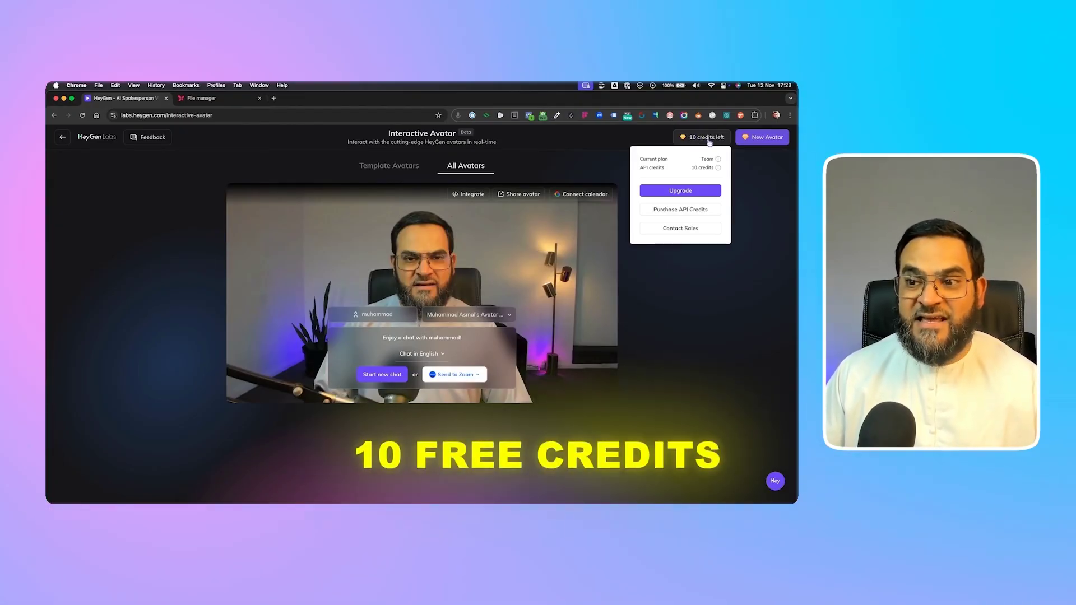
mouse_move(718, 168)
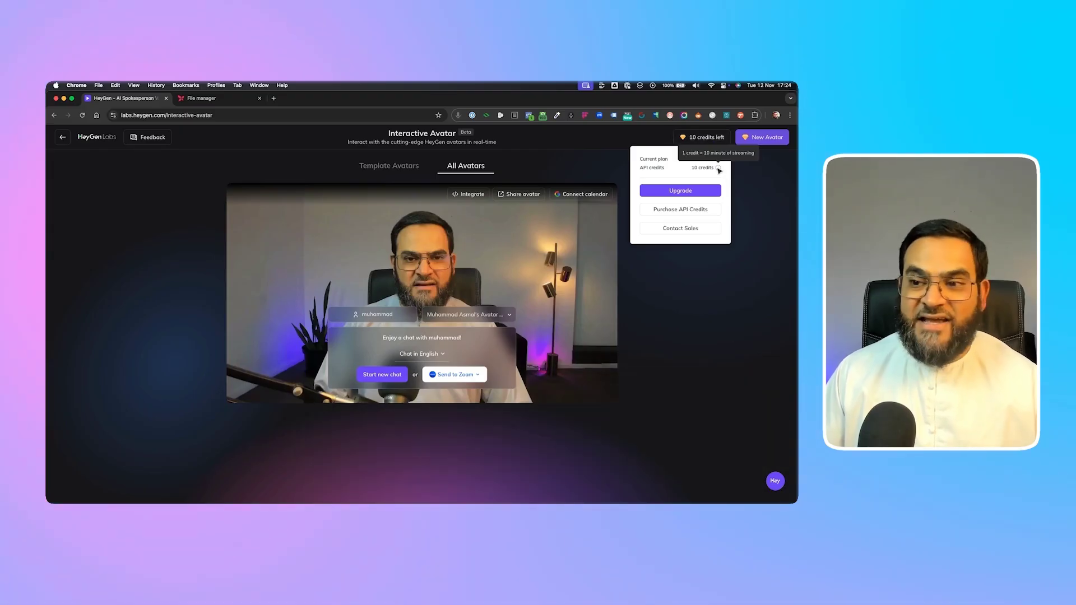